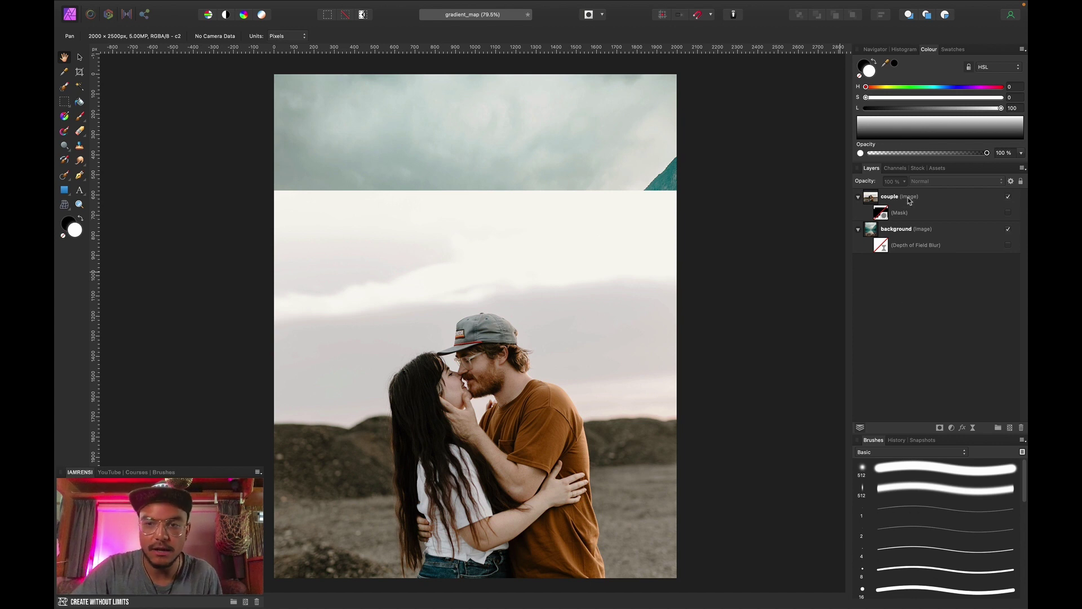
Check the background alone, then show the couple, its mask and the depth-of-field blur, fitting the image to view.
left_click(1008, 196)
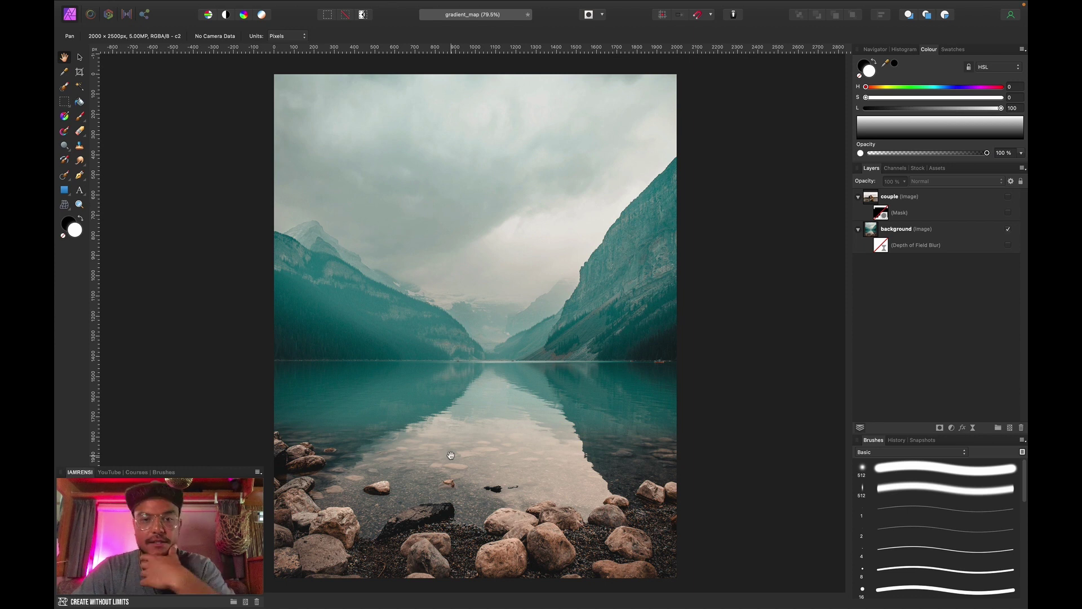
left_click(1009, 197)
left_click(1008, 213)
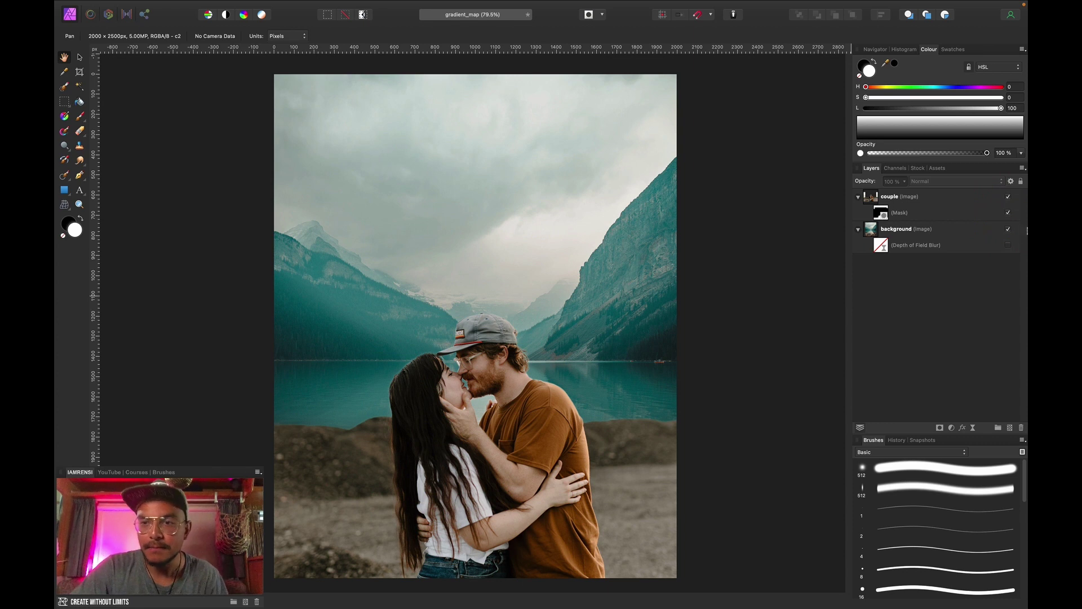
left_click(1008, 246)
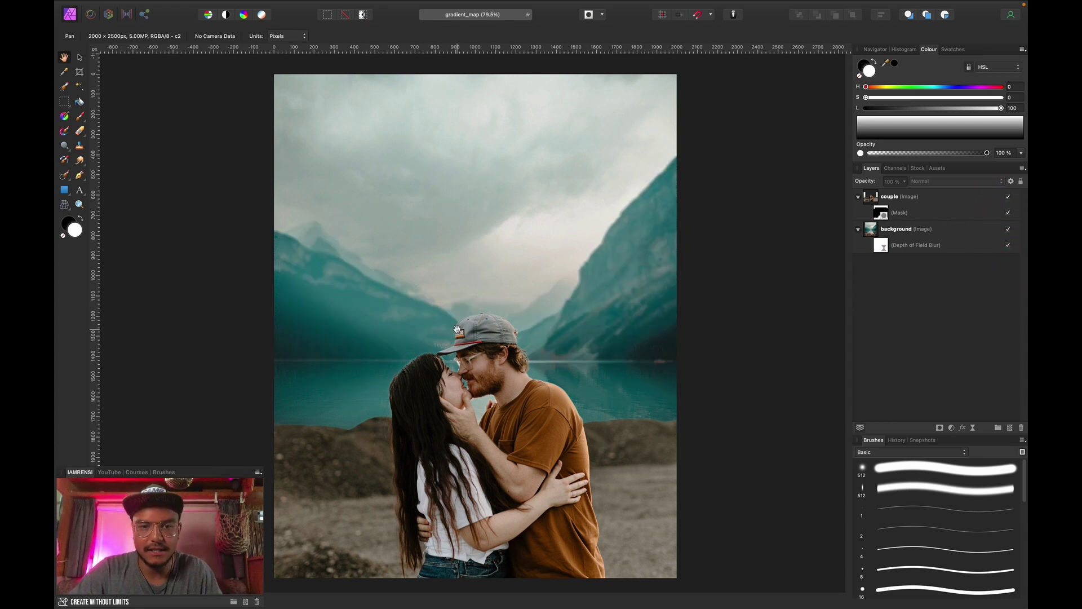
key("super+0")
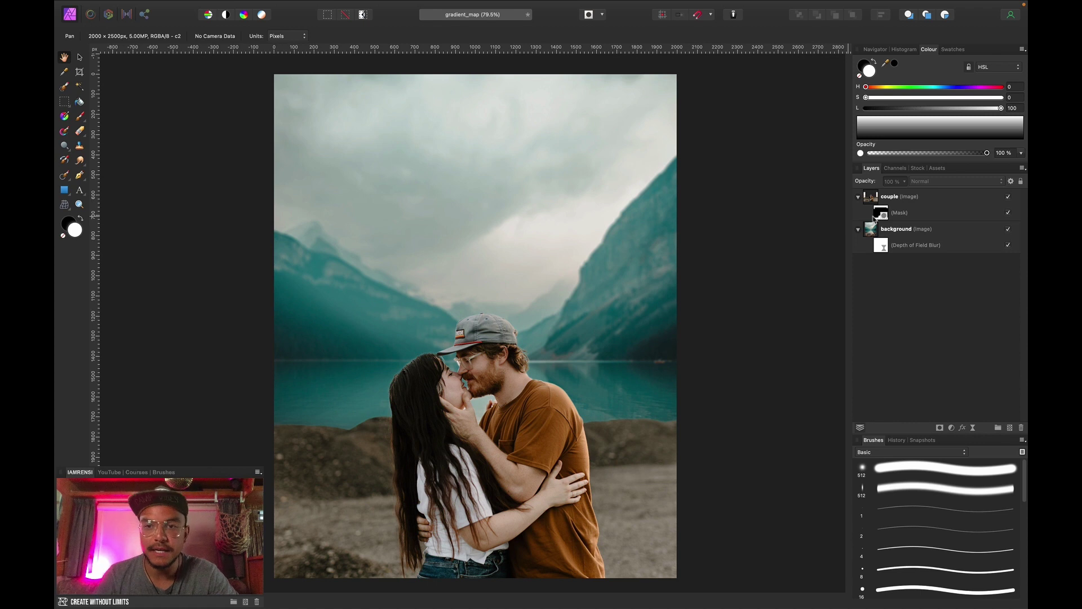
Select the couple layer together with its mask.
left_click(914, 199)
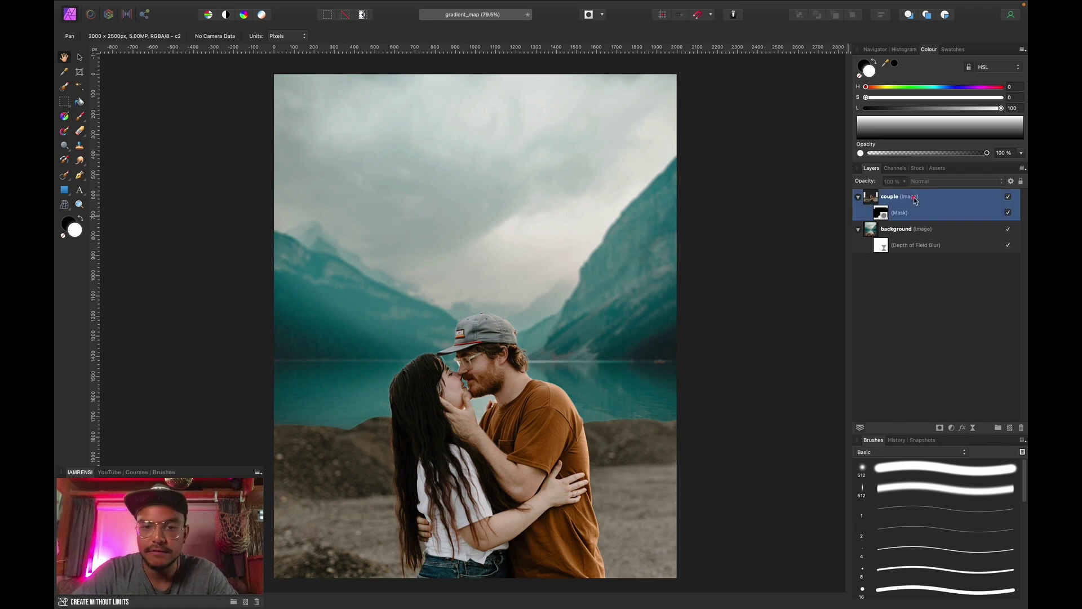
left_click(898, 307)
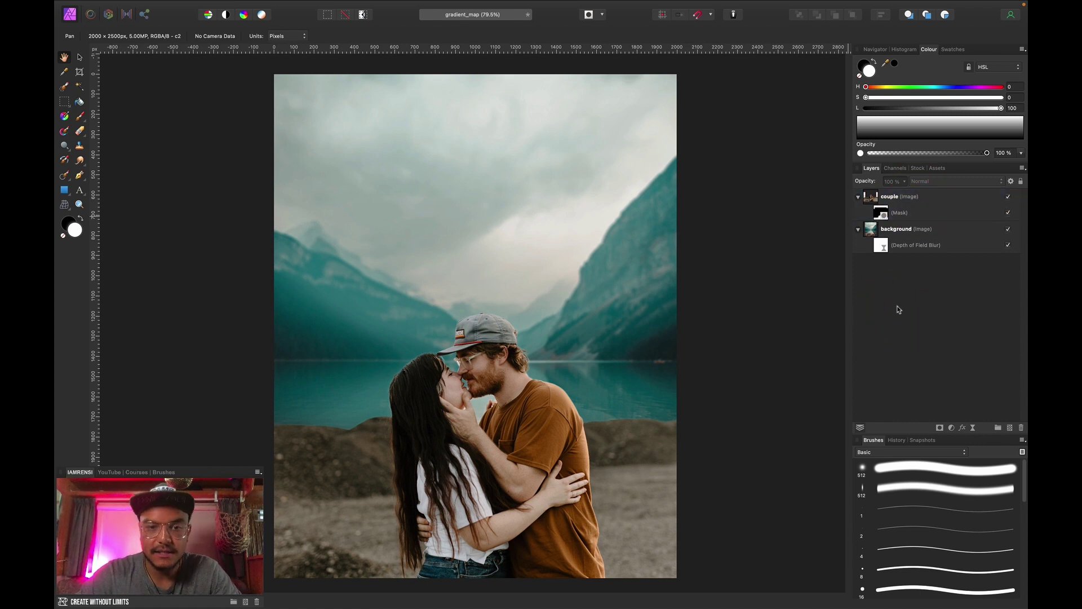
left_click(912, 200)
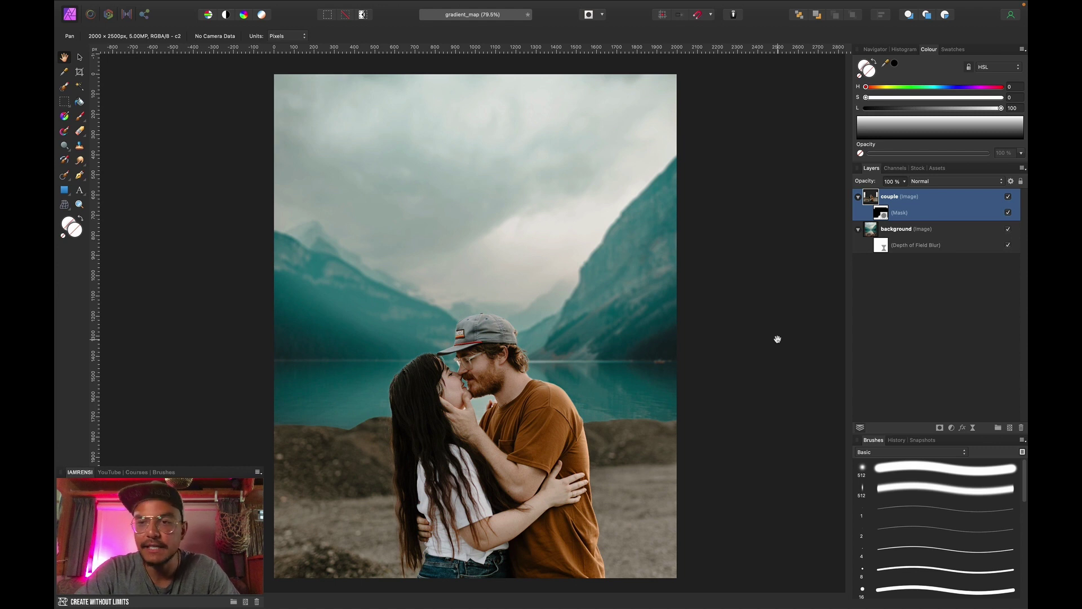
Add an HSL Shift adjustment above the couple with Saturation Shift at 100%.
key("super+u")
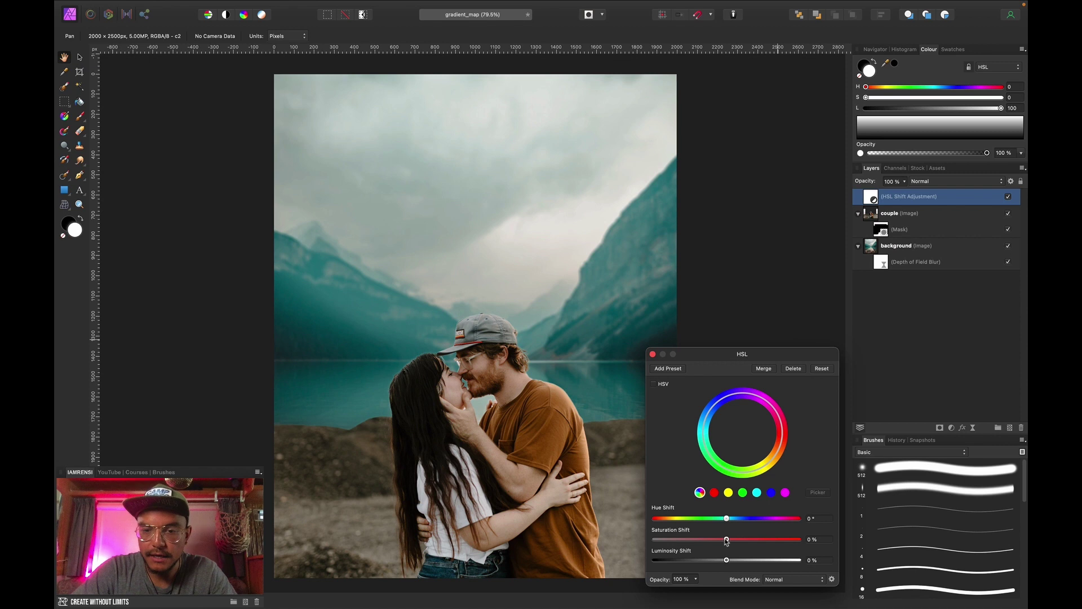
left_click_drag(764, 541, 867, 551)
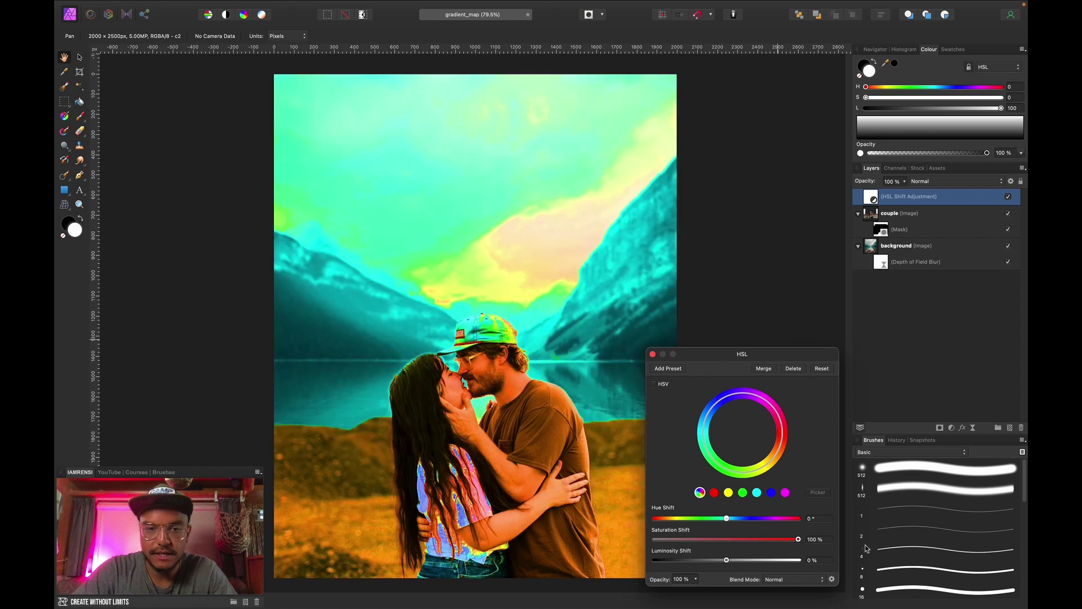
left_click(652, 355)
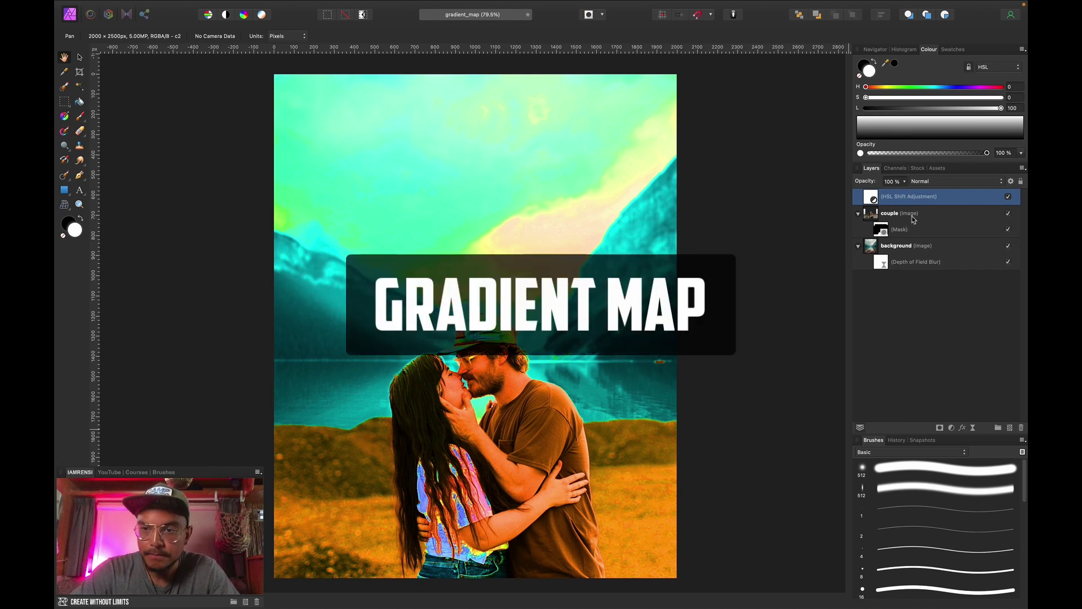
Add a Gradient Map adjustment from the couple layer and hide the HSL Shift adjustment.
left_click(919, 217)
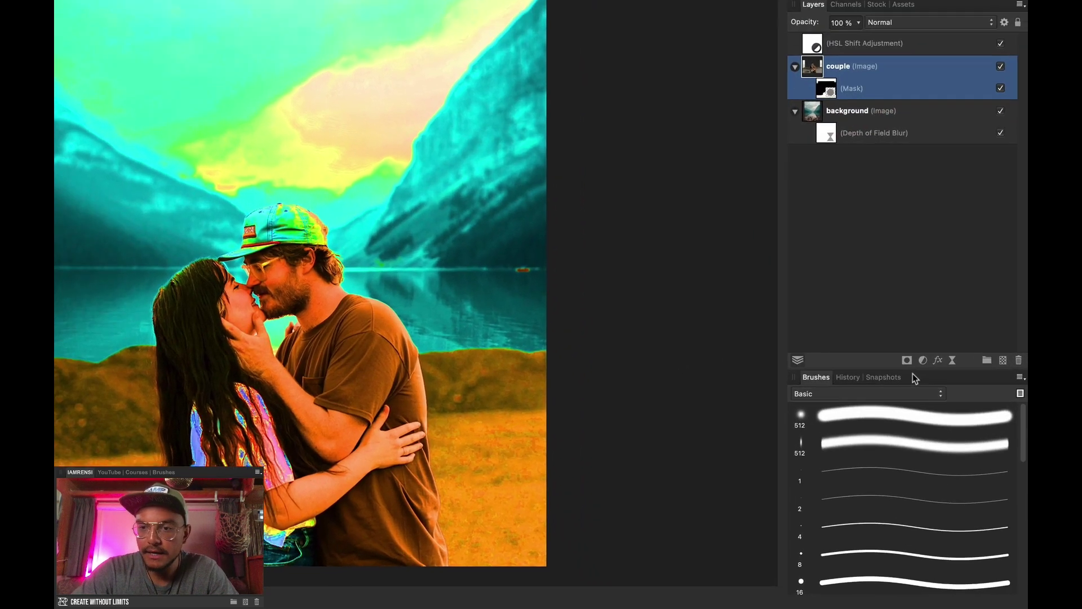
left_click(952, 429)
scroll(921, 476, "down", 3)
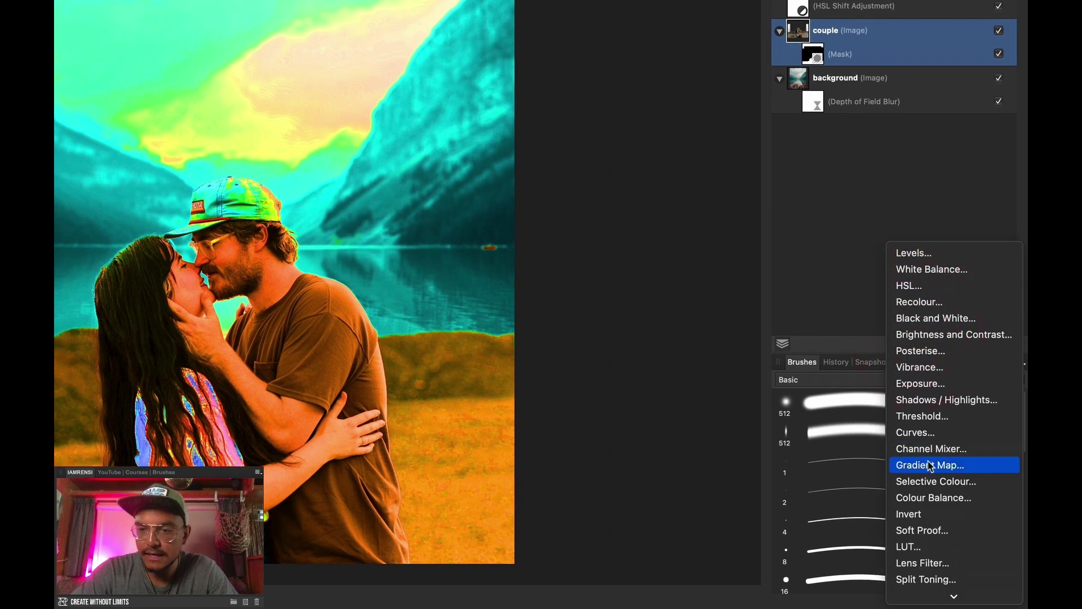
left_click(928, 465)
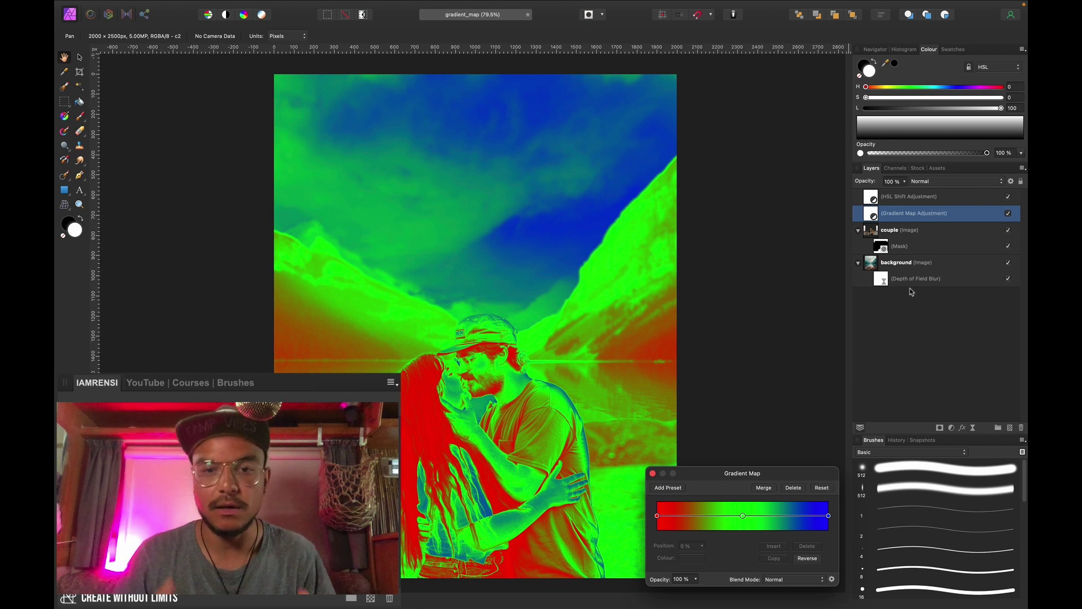
left_click(1008, 196)
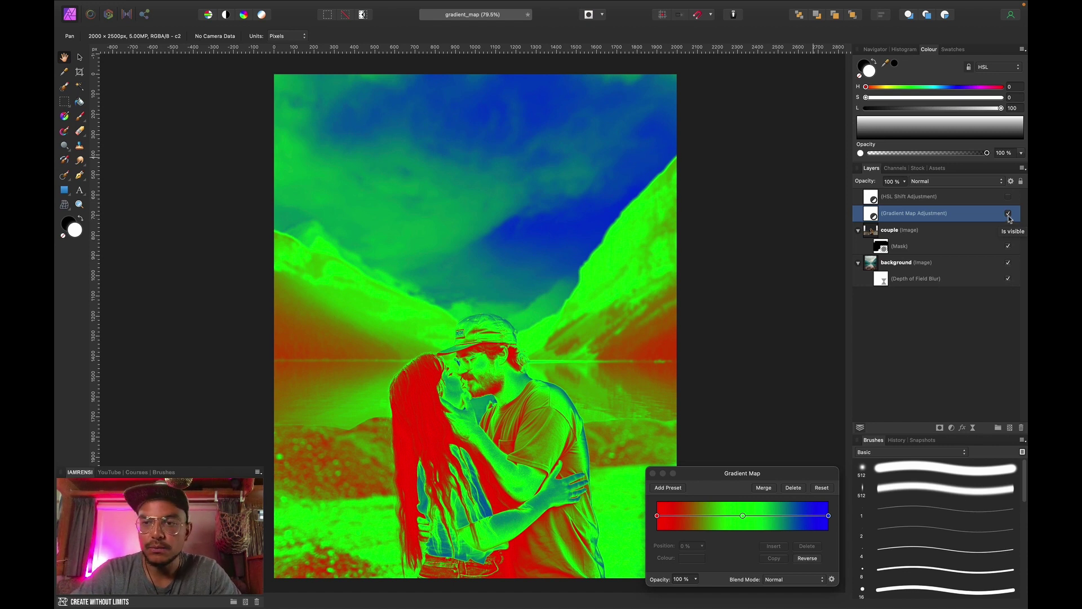
Hide the couple and compare the lake background with and without the gradient map.
left_click(1007, 213)
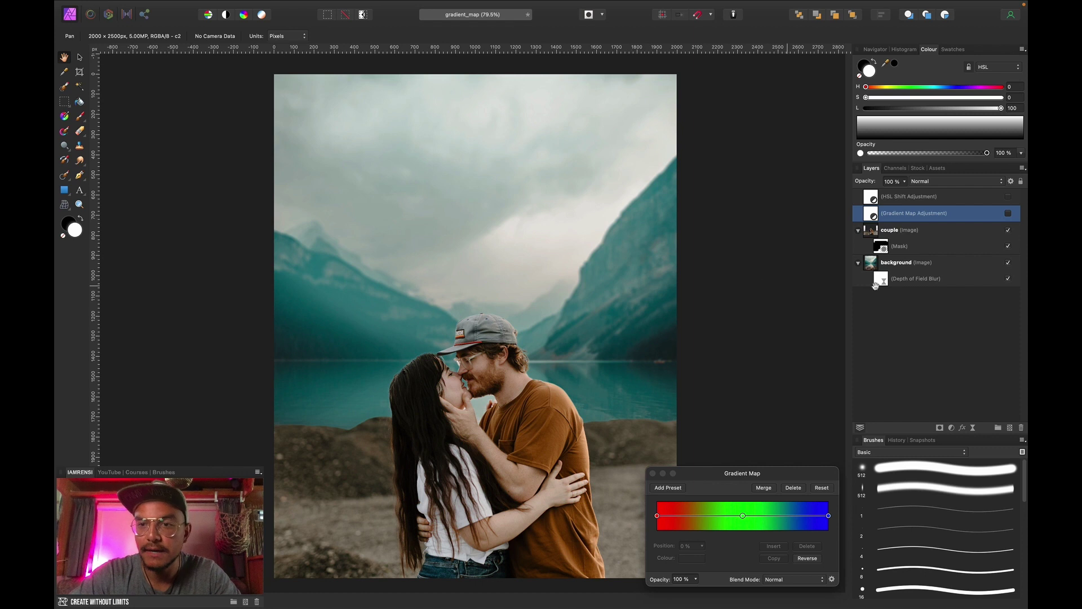
left_click(1007, 230)
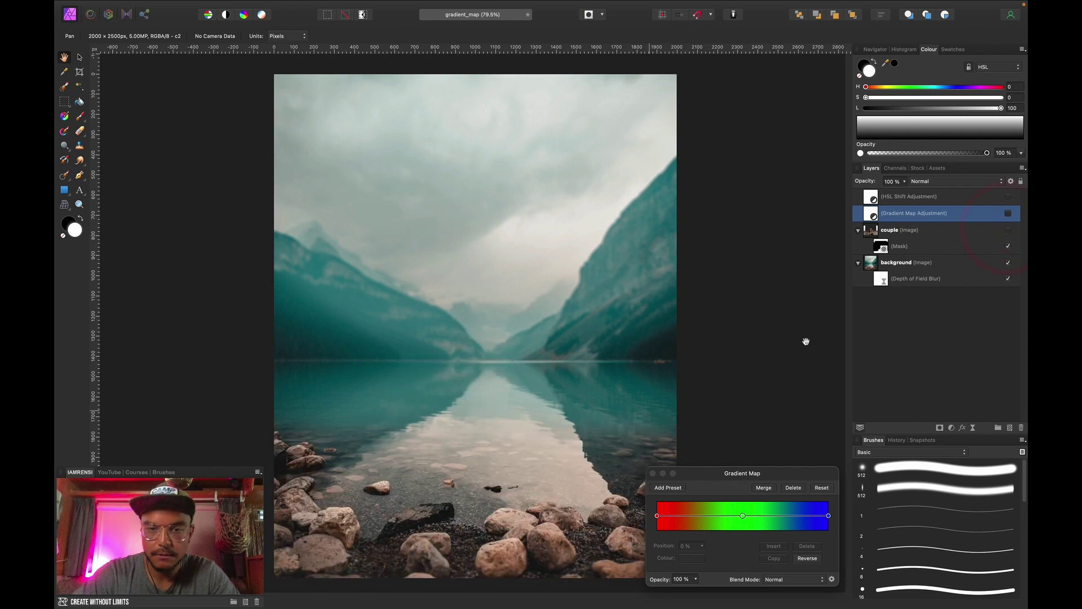
left_click(1008, 213)
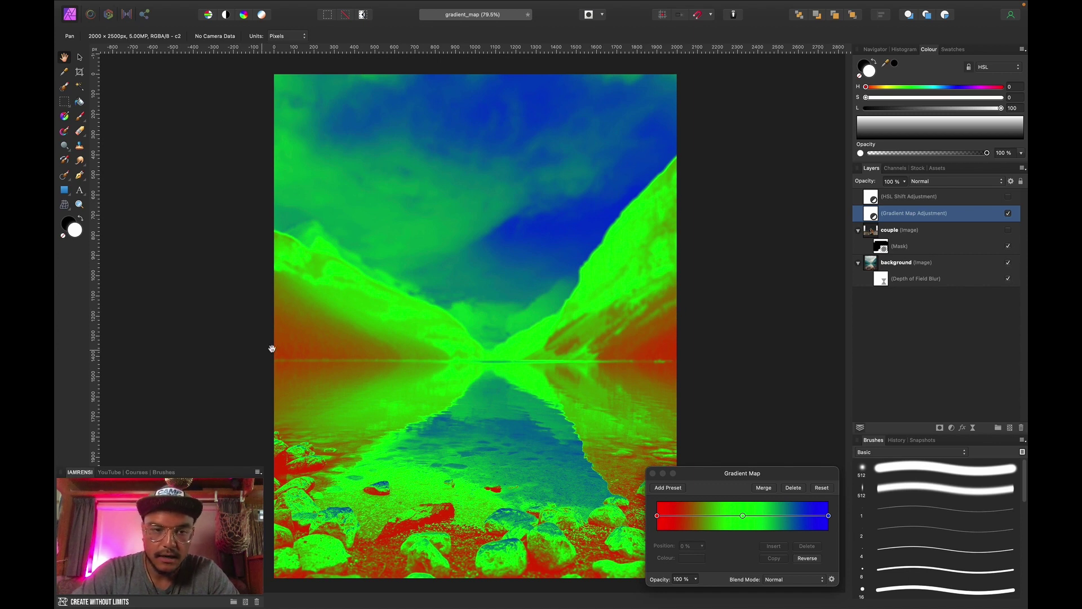
left_click(1007, 212)
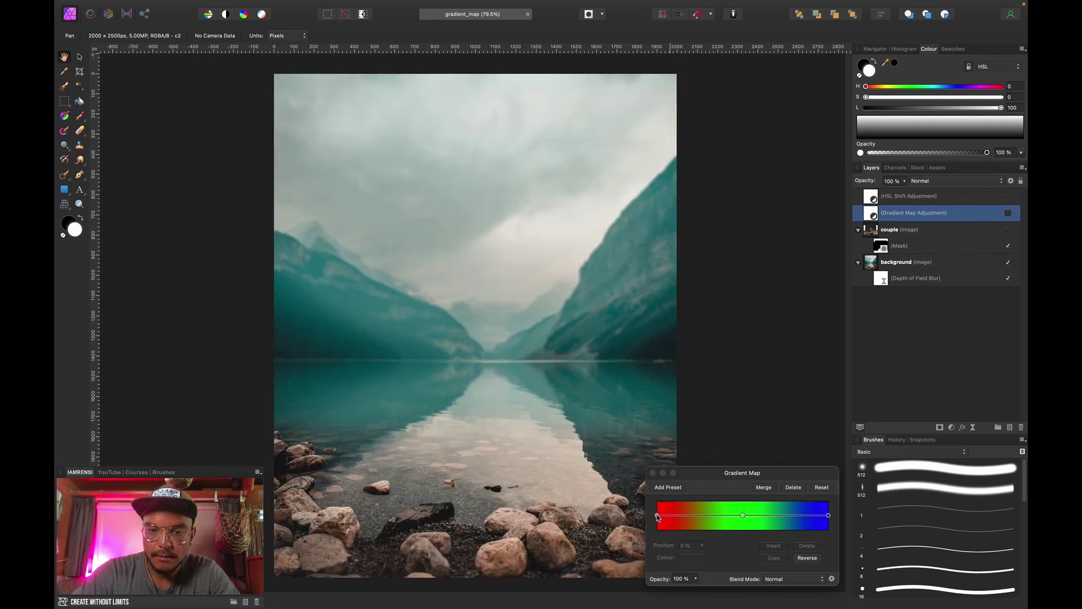
Replace the gradient map's red first stop with a dark teal sampled from the lake.
left_click(656, 516)
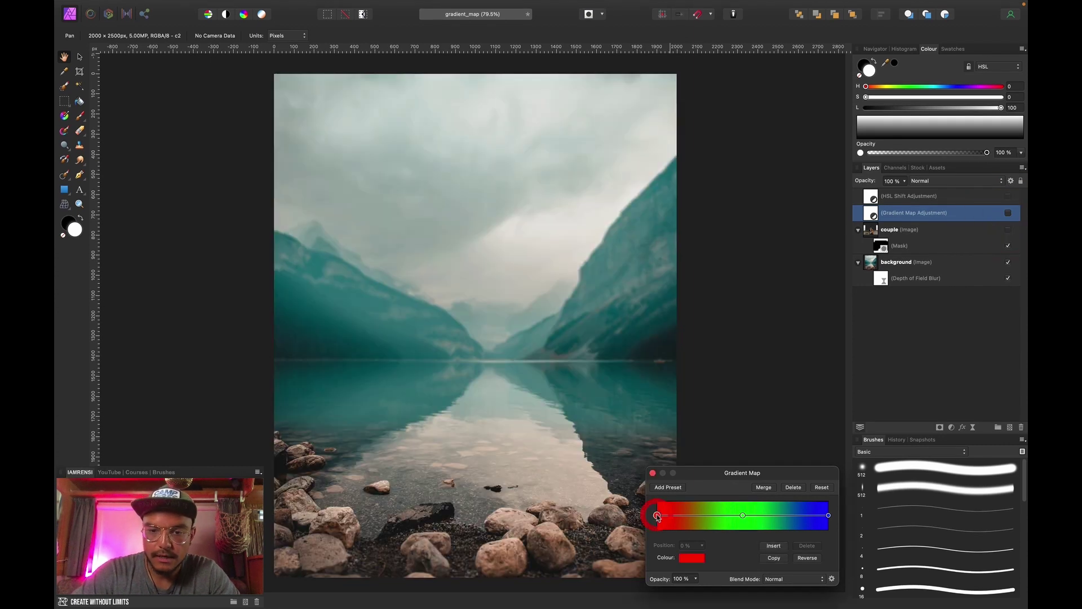
left_click(693, 558)
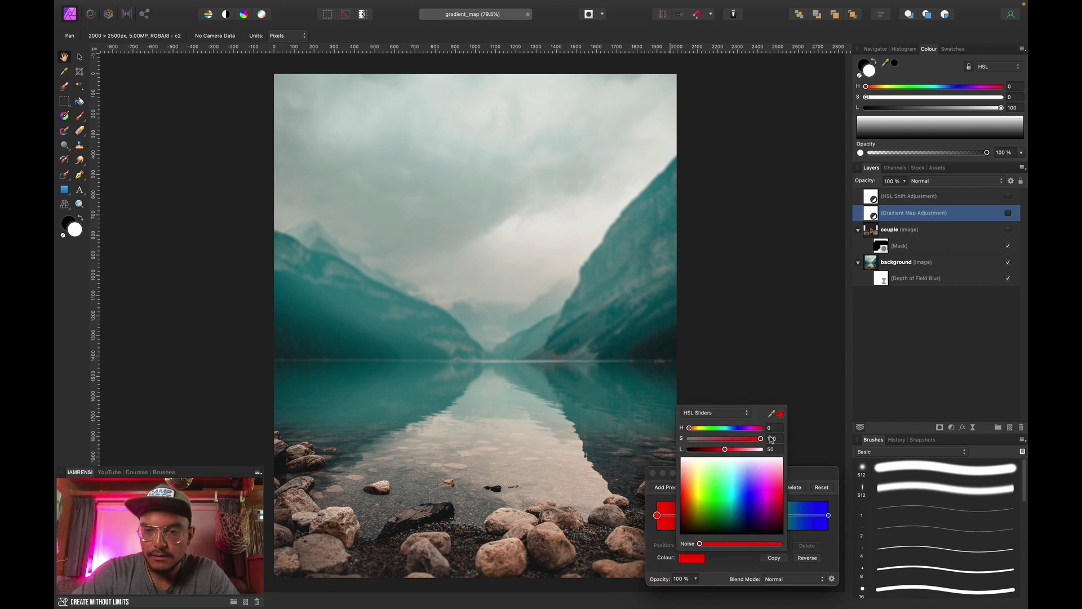
left_click_drag(772, 413, 652, 349)
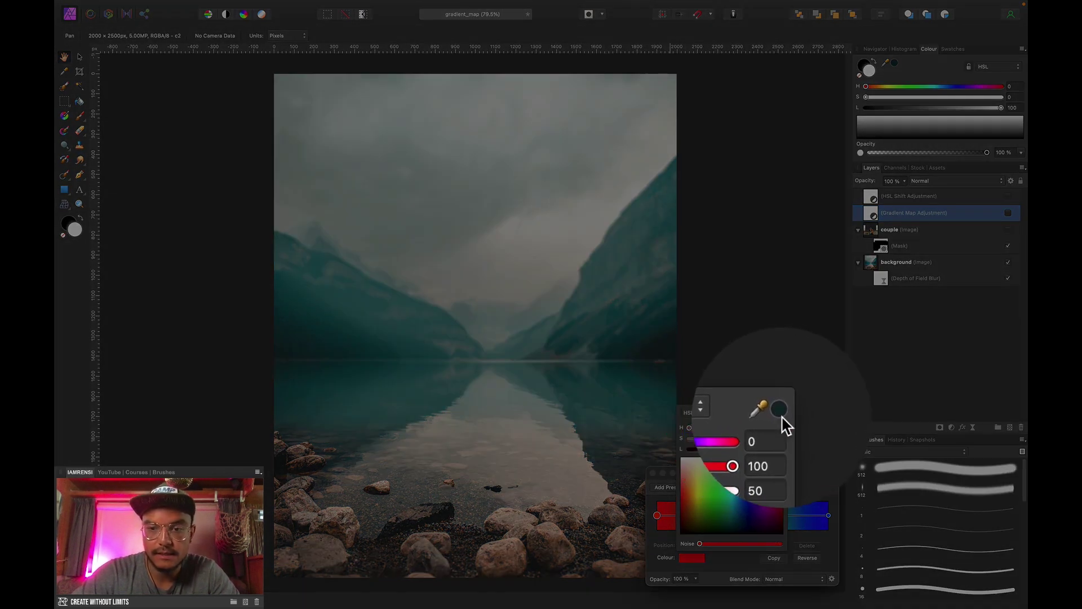
left_click(780, 412)
left_click(800, 468)
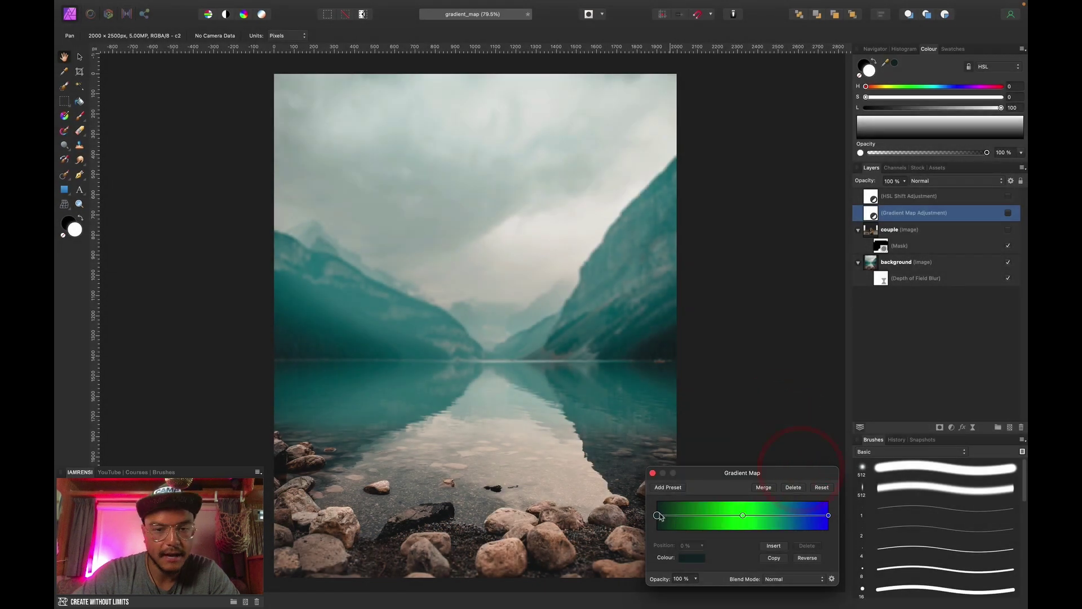
left_click(1008, 213)
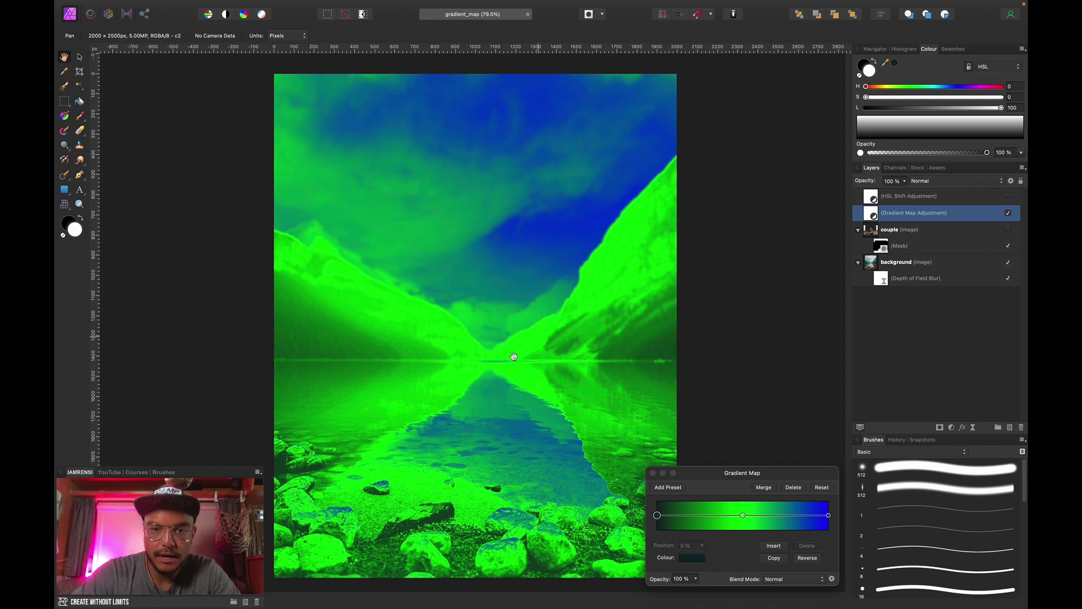
left_click(1007, 213)
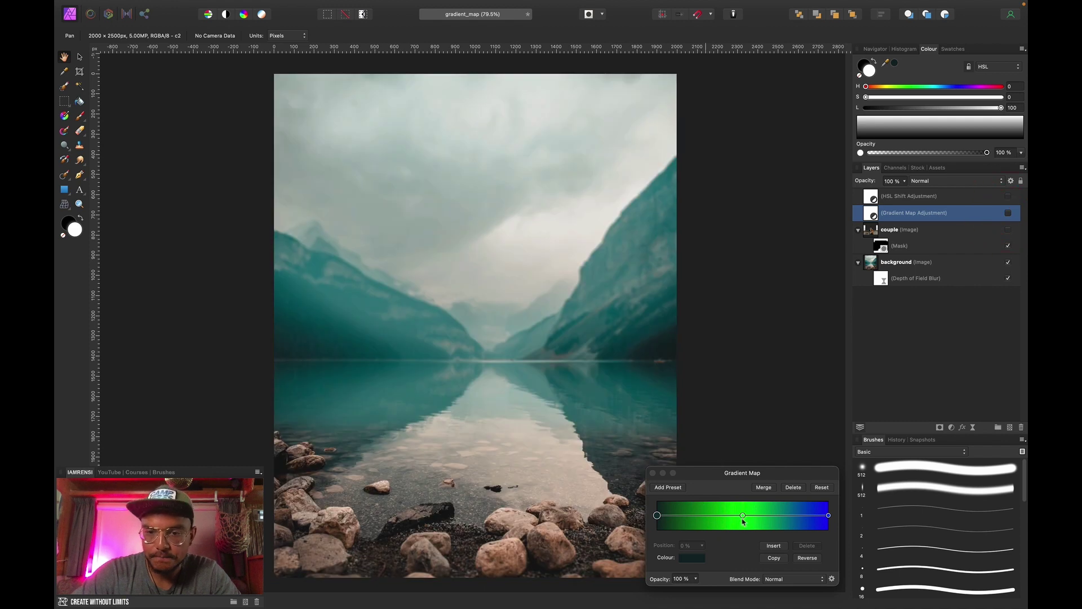
Change the gradient's middle stop from green to a muted teal sampled from the lake.
left_click(742, 515)
left_click(693, 560)
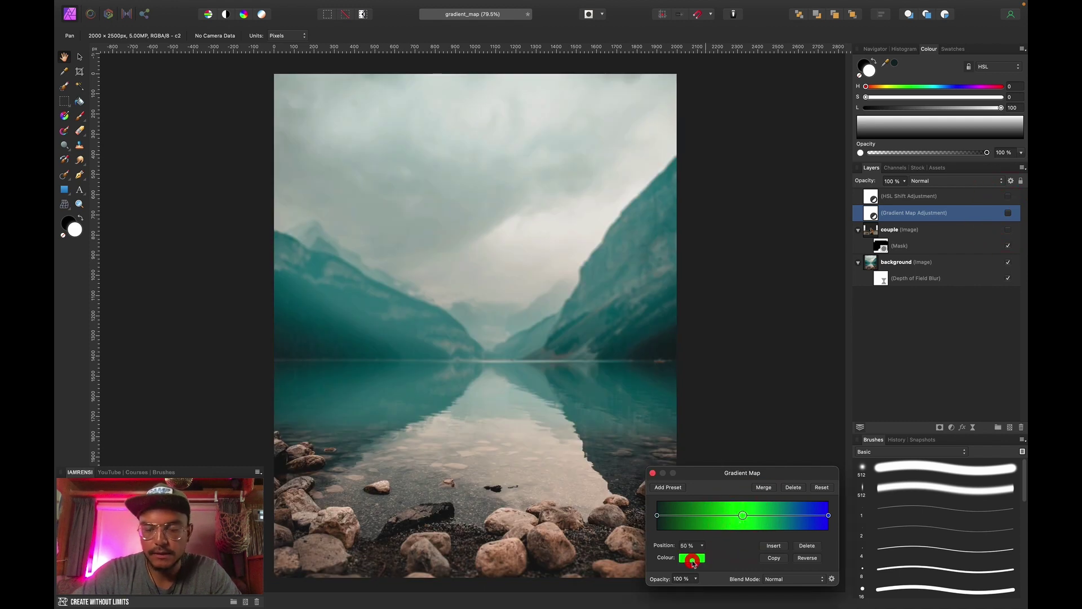
left_click_drag(781, 415, 530, 335)
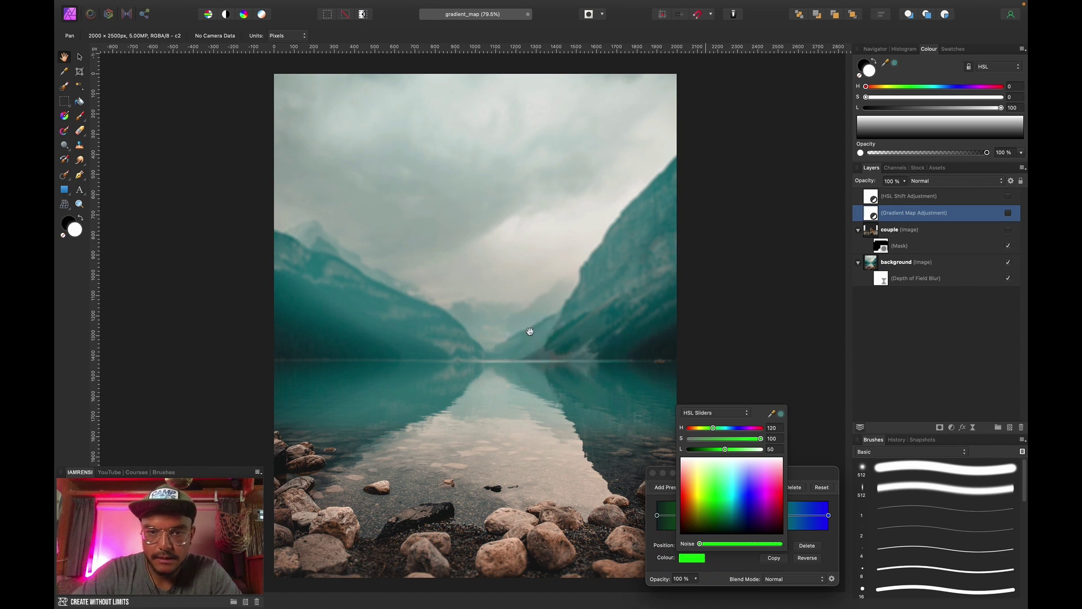
left_click(781, 415)
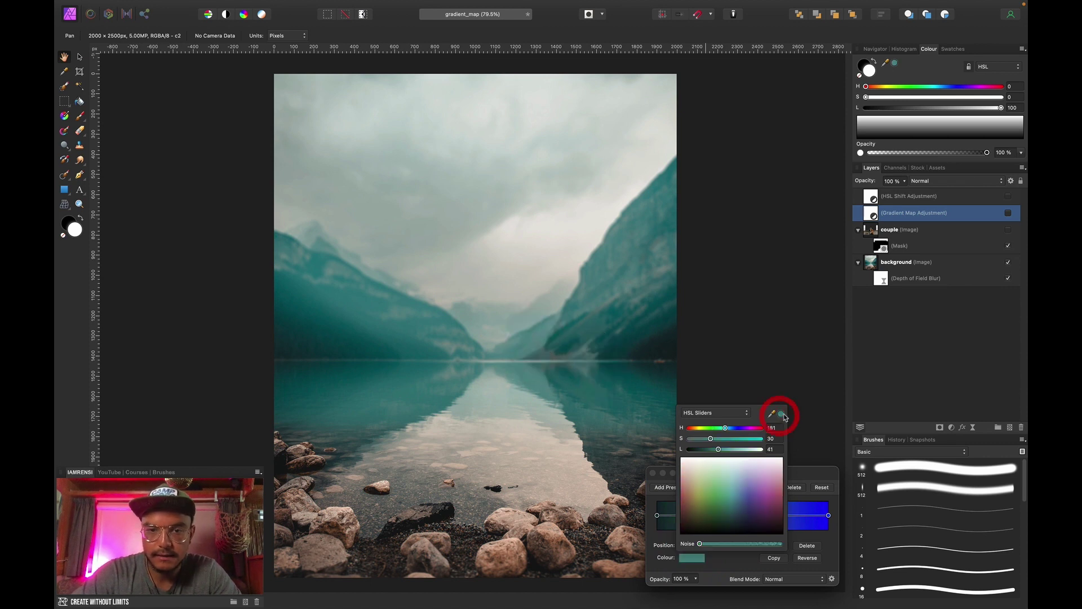
left_click(796, 470)
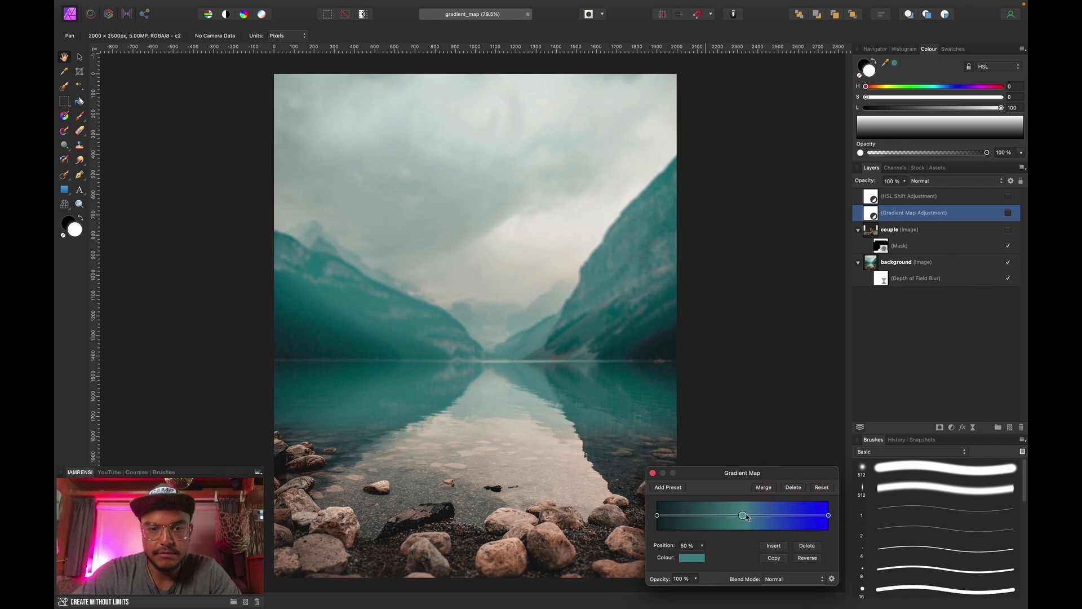
Give the gradient's right end stop a light sky grey sampled from the photo, briefly previewing the map.
left_click(827, 515)
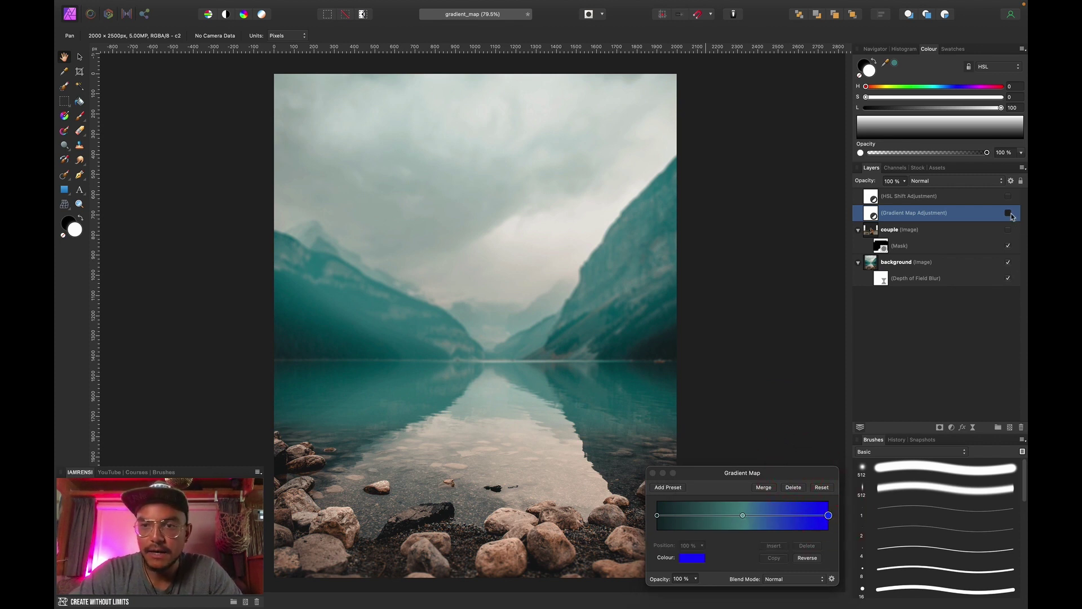
left_click(1008, 213)
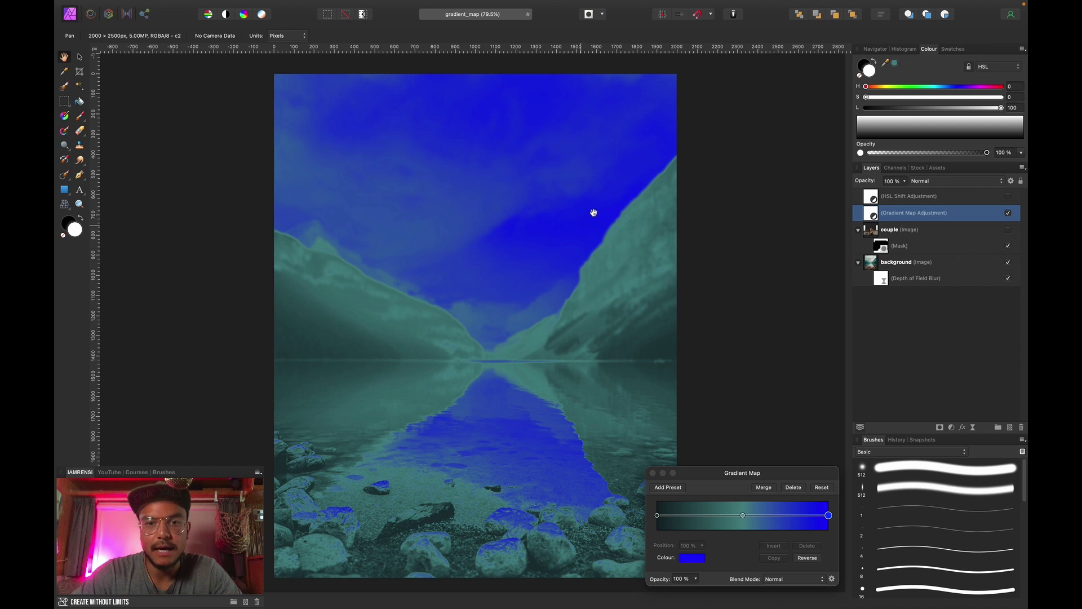
left_click(1007, 214)
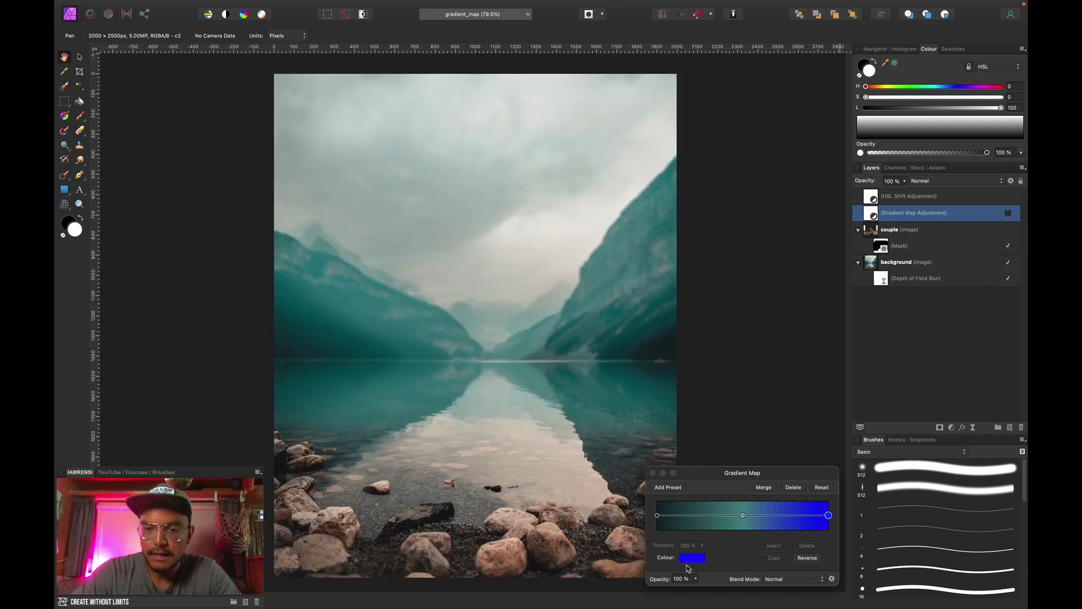
left_click(691, 558)
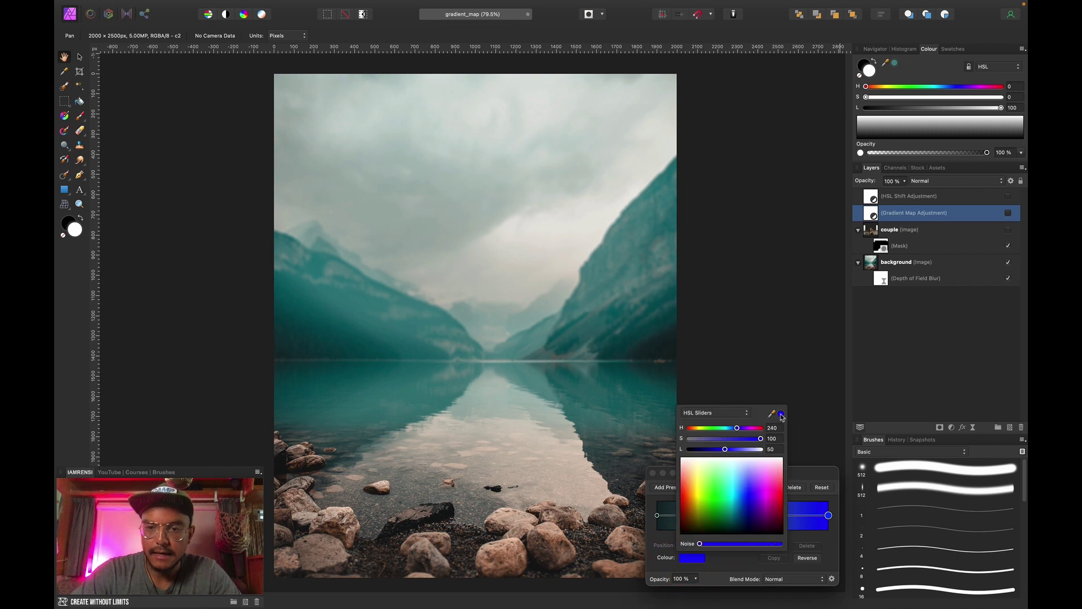
left_click_drag(781, 417, 586, 223)
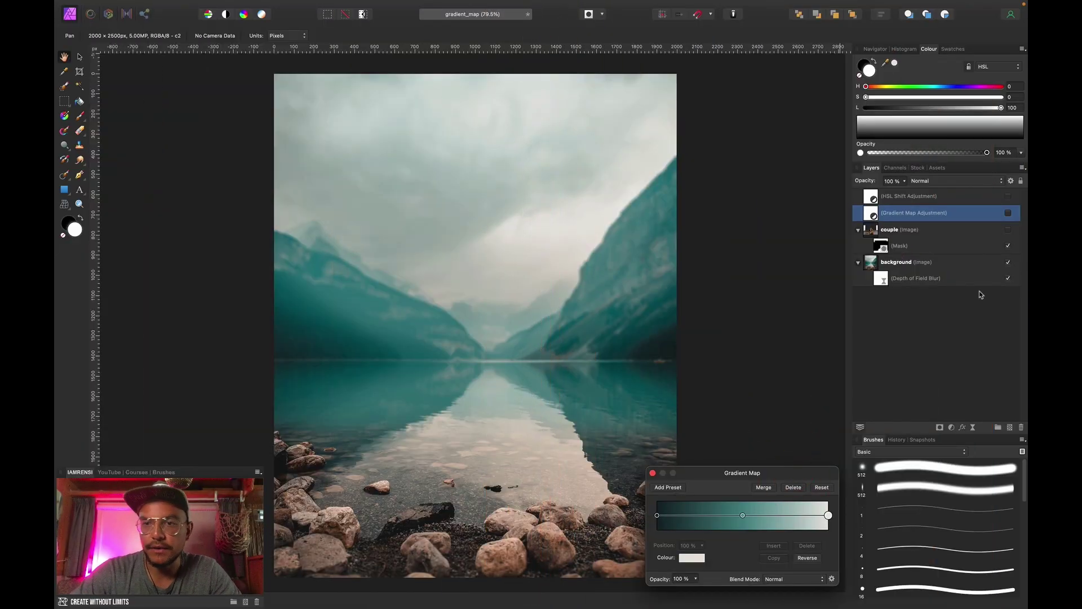
Show the couple again and switch on the Gradient Map layer, tinting the composite teal.
left_click(1008, 232)
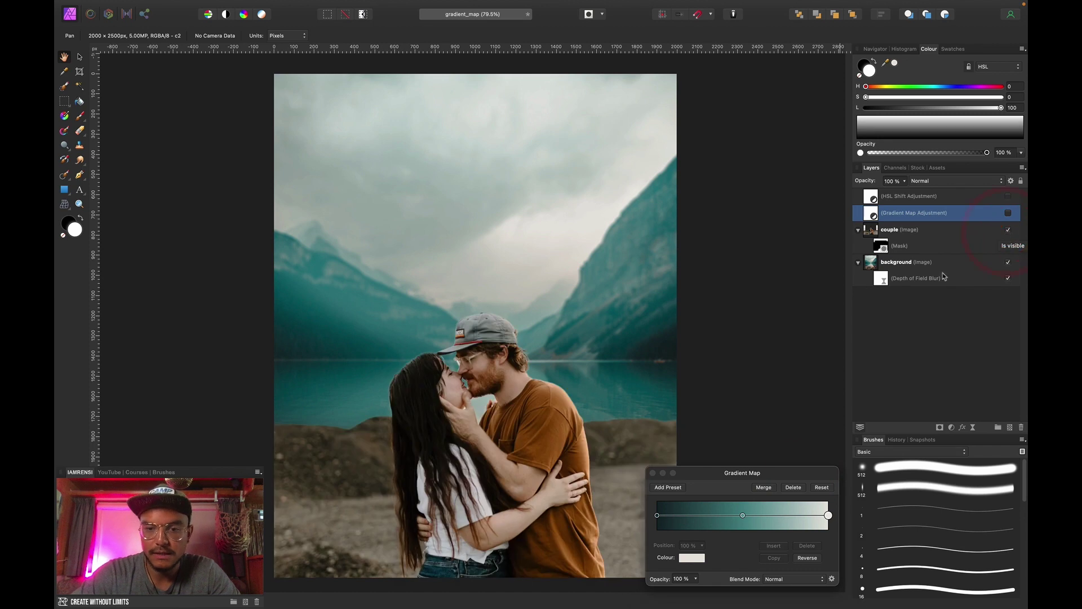
left_click(653, 473)
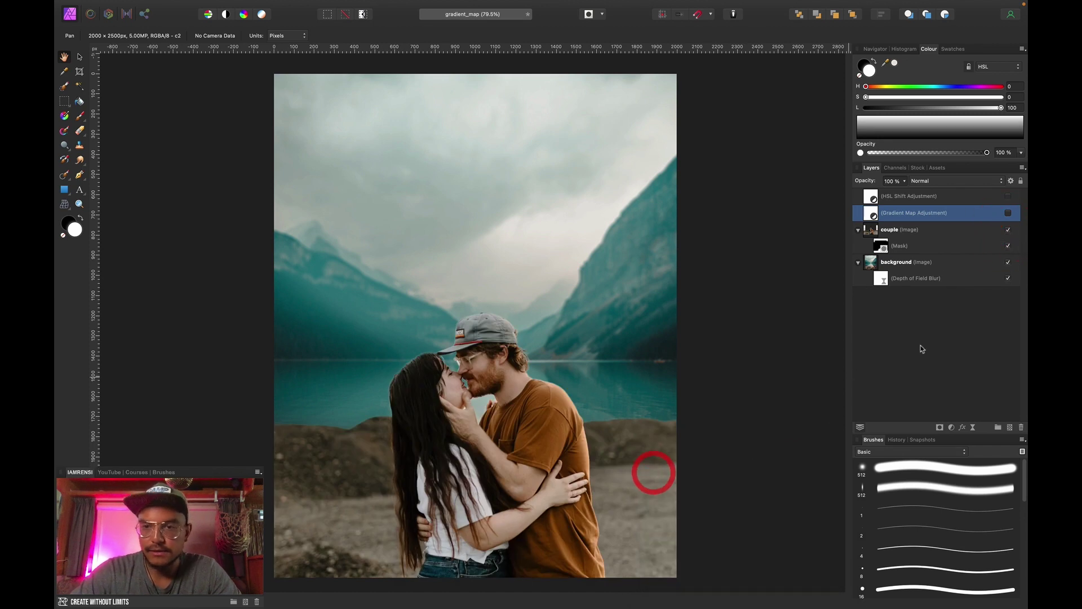
left_click(921, 345)
left_click(969, 214)
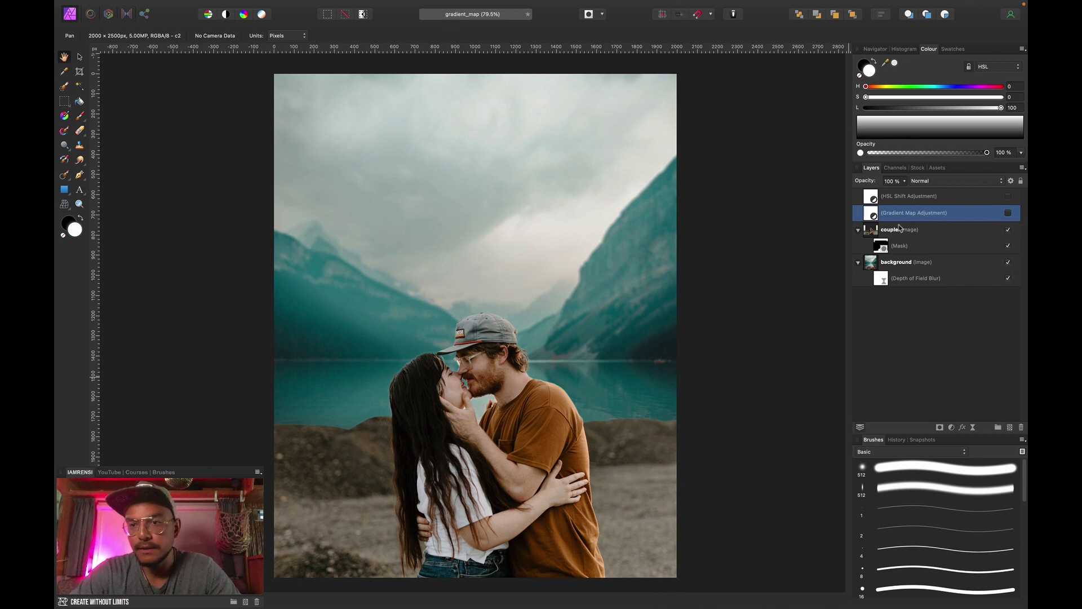
left_click(1008, 214)
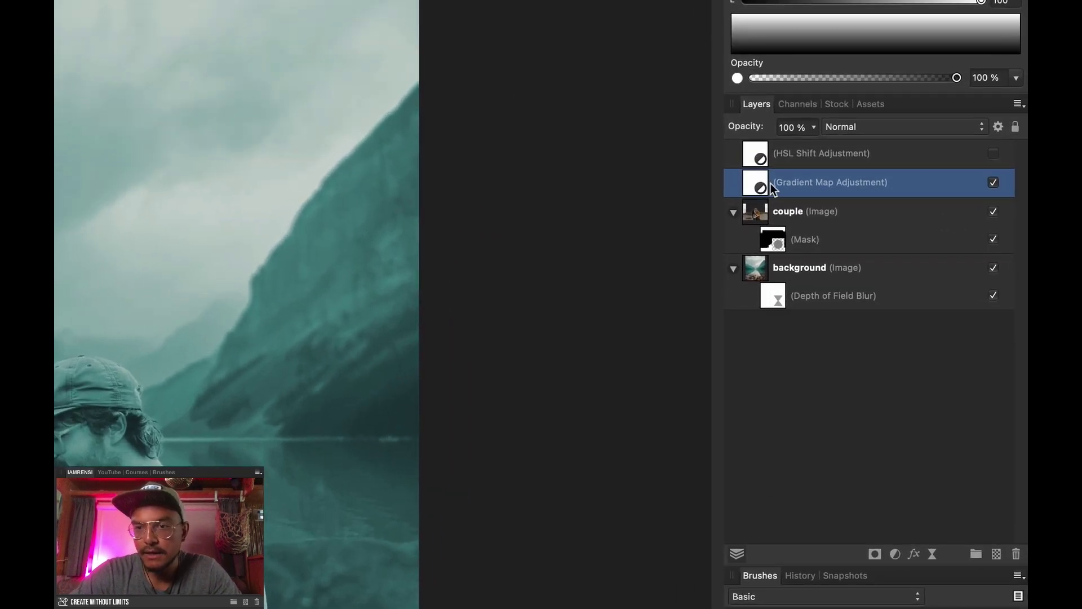
Move the gradient map into the couple group beneath its mask and set it to Soft Light.
left_click_drag(772, 189, 820, 234)
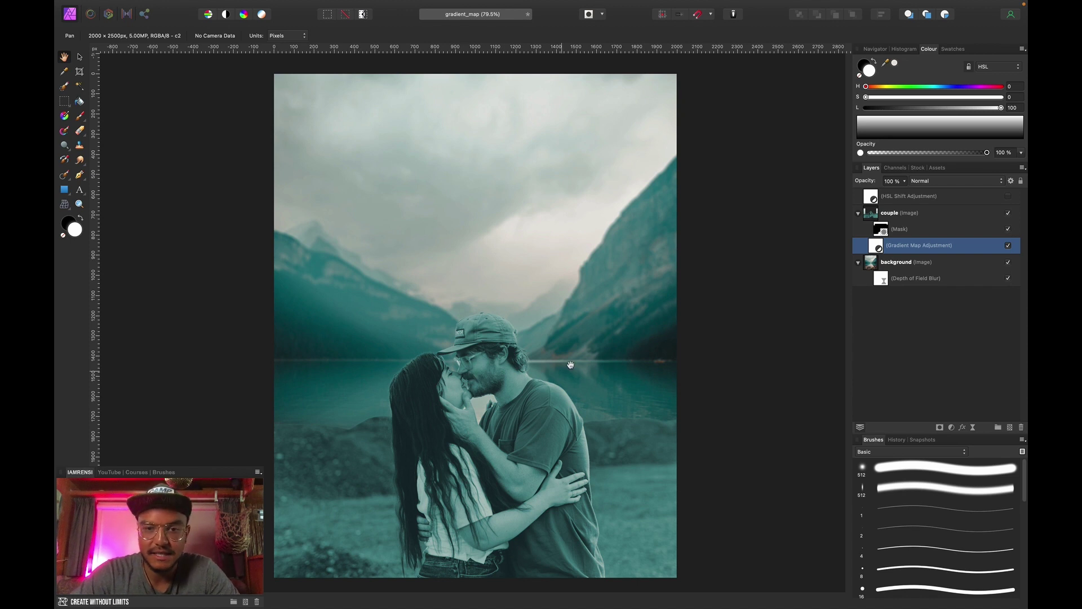
left_click(932, 182)
left_click(932, 181)
left_click(932, 181)
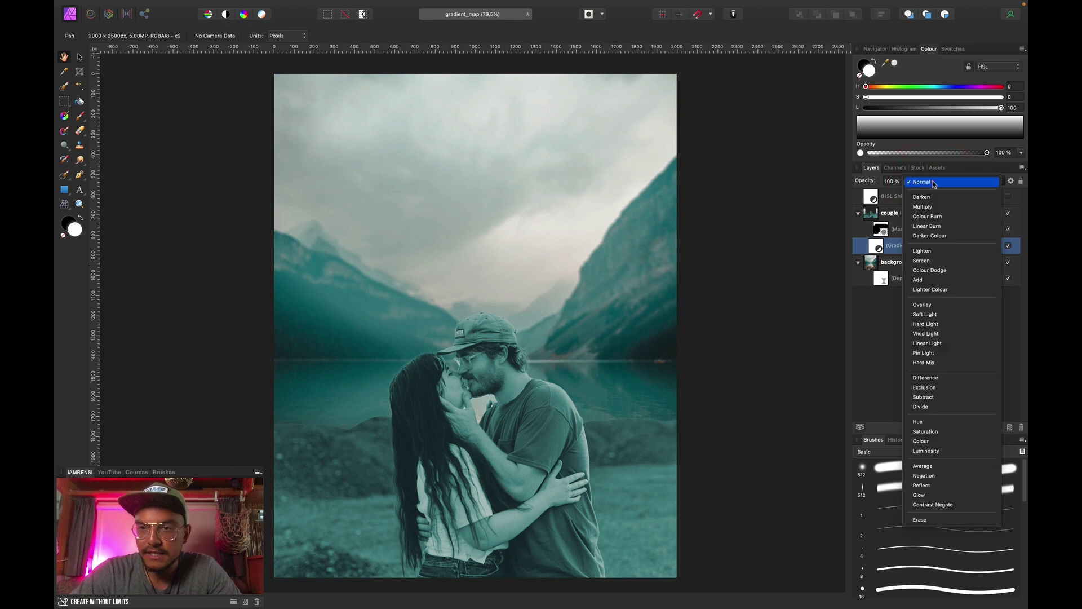
left_click(918, 315)
left_click(920, 339)
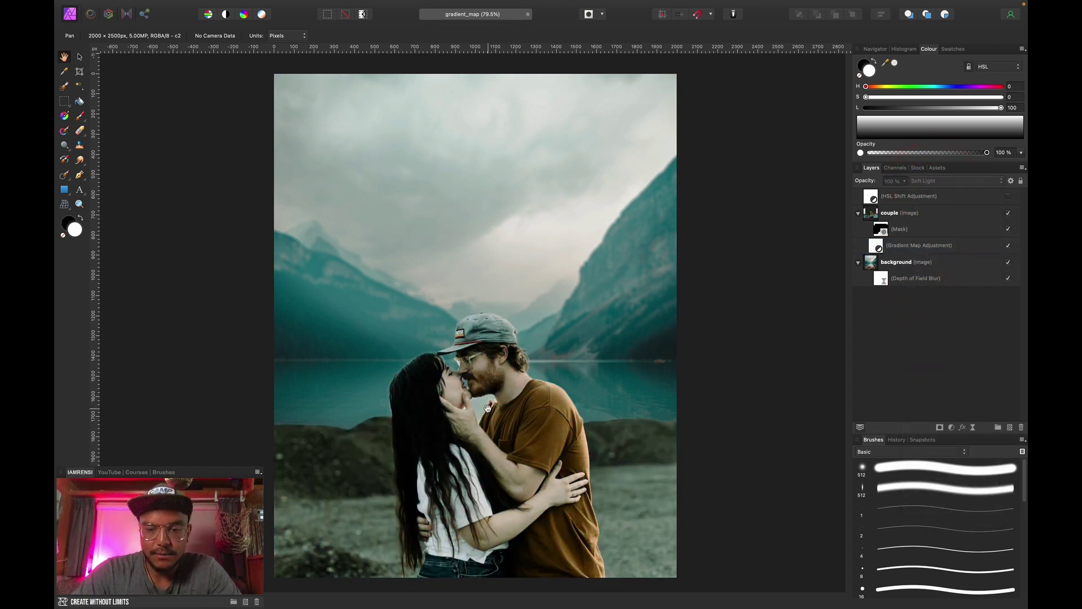
key("super+0")
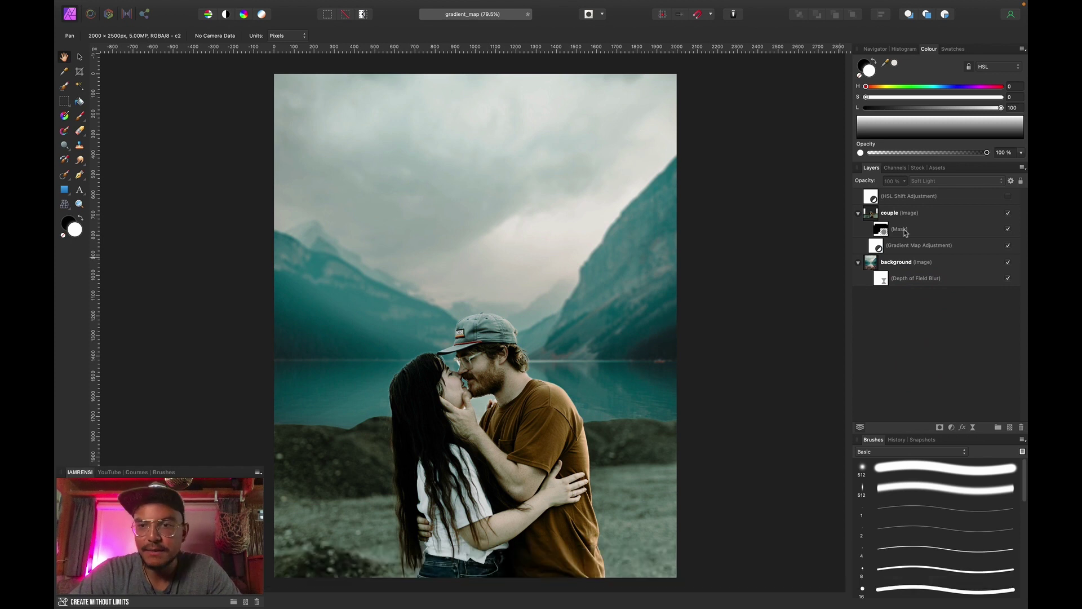
left_click(899, 248)
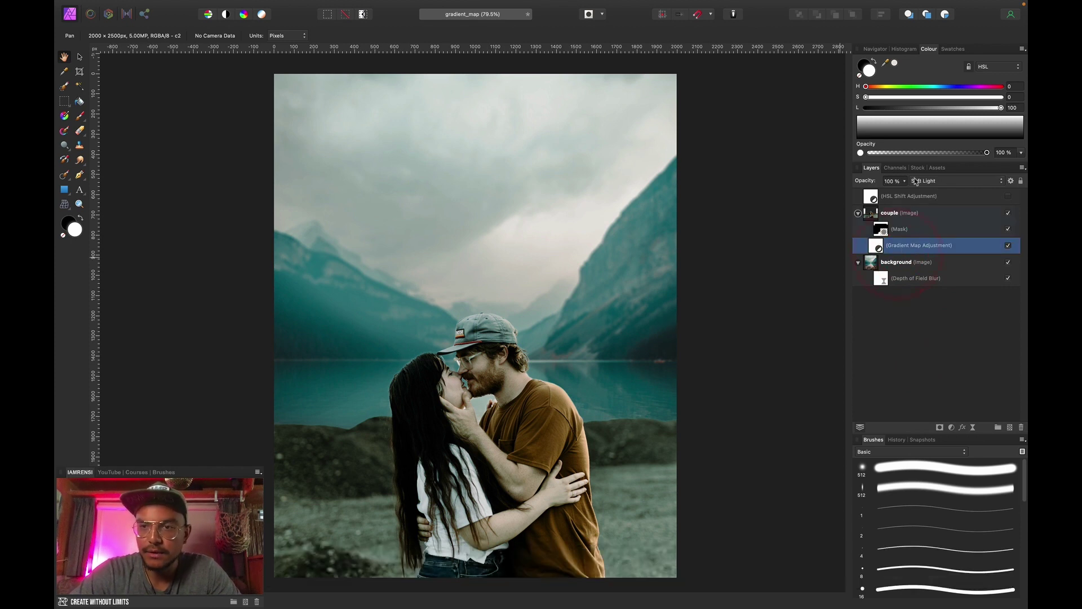
Lower the gradient map's opacity to 65% and toggle it off and on to compare.
left_click_drag(869, 184, 852, 184)
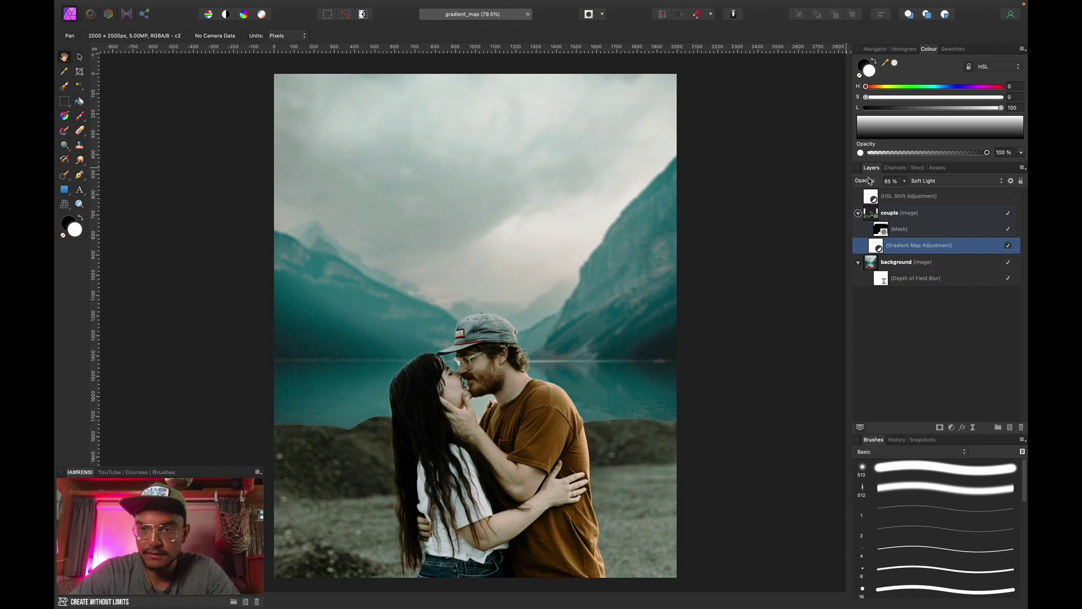
left_click(1008, 247)
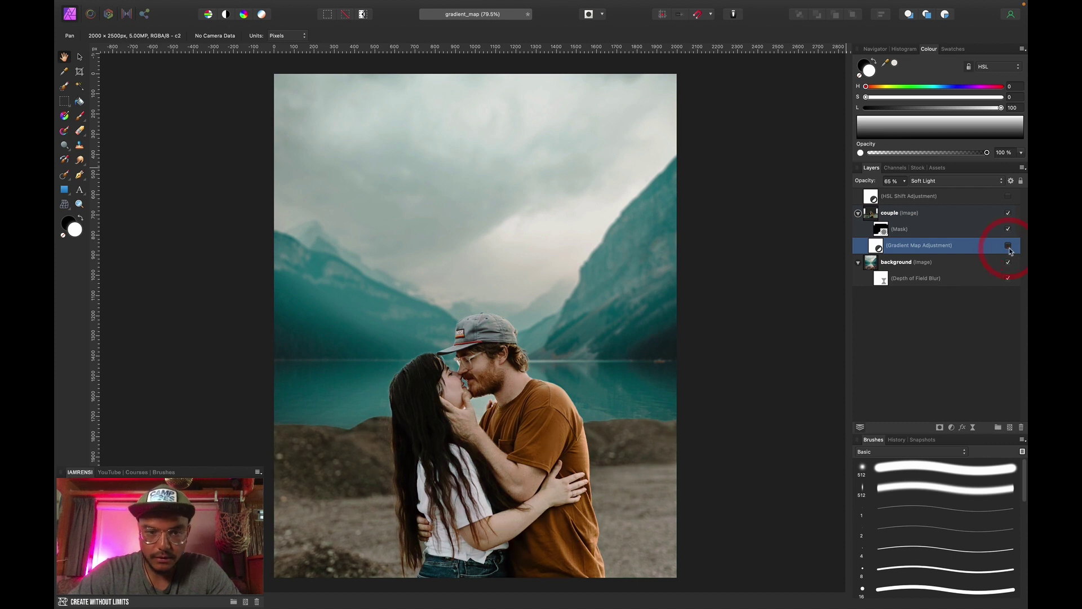
left_click(1009, 248)
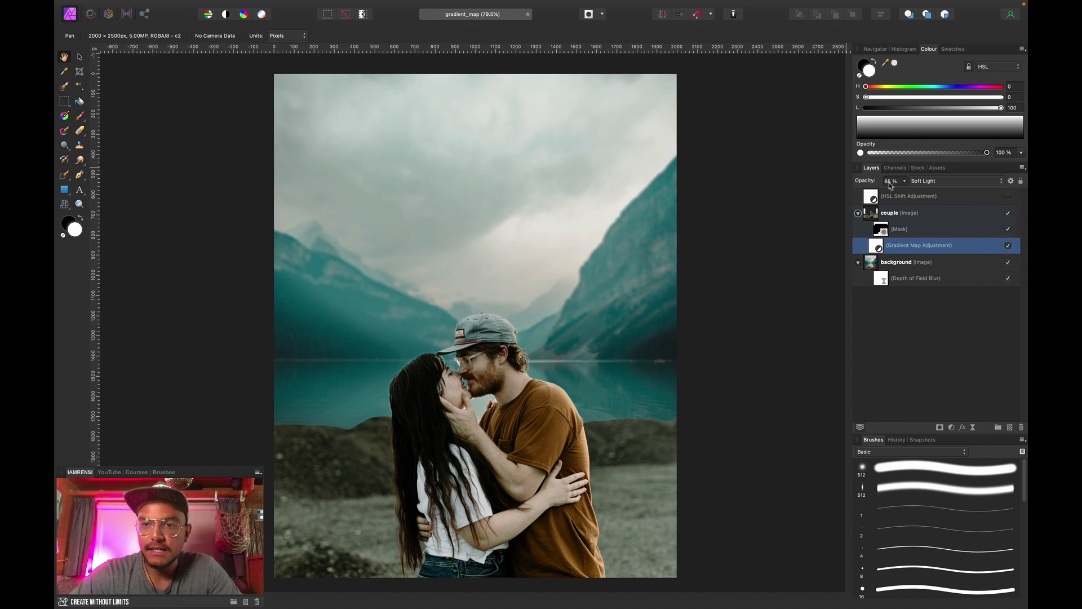
Enable and select the HSL Shift adjustment, then hide and reshow the Gradient Map to compare colours.
left_click(1008, 197)
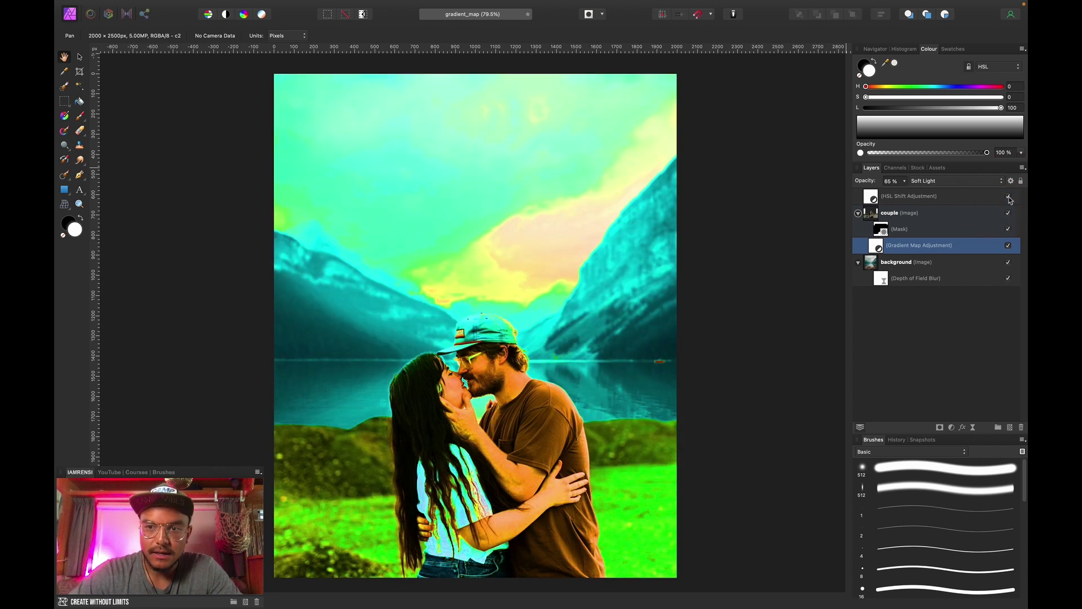
left_click(961, 198)
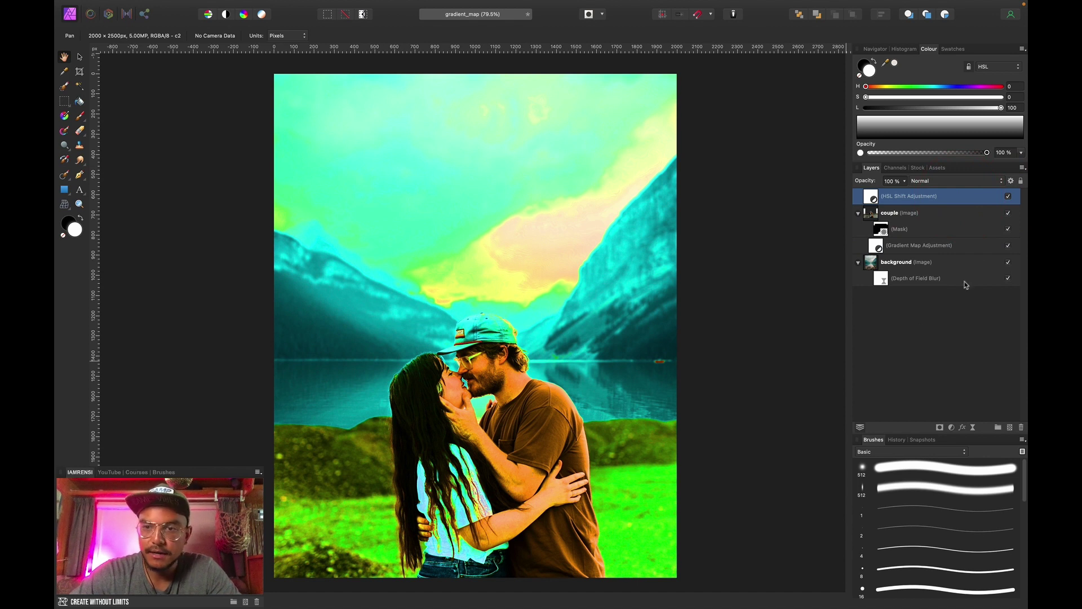
left_click(1008, 246)
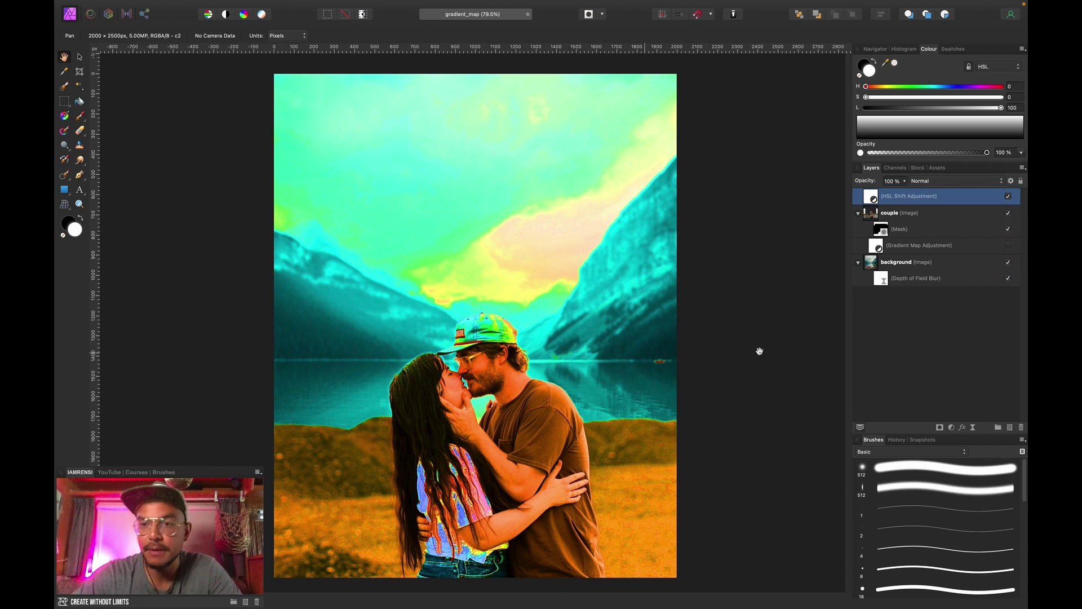
left_click(1008, 246)
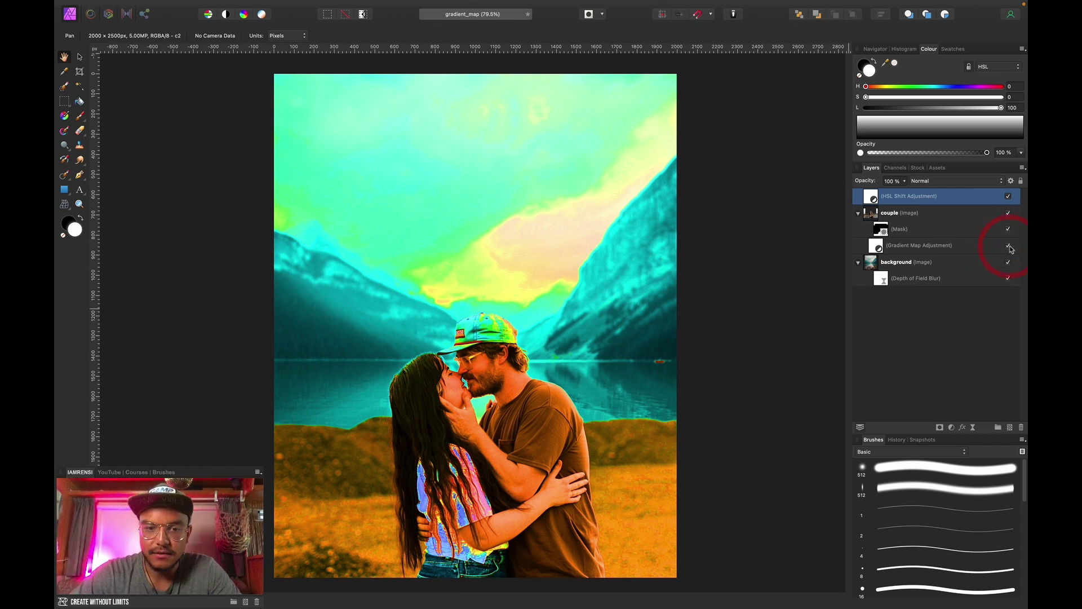